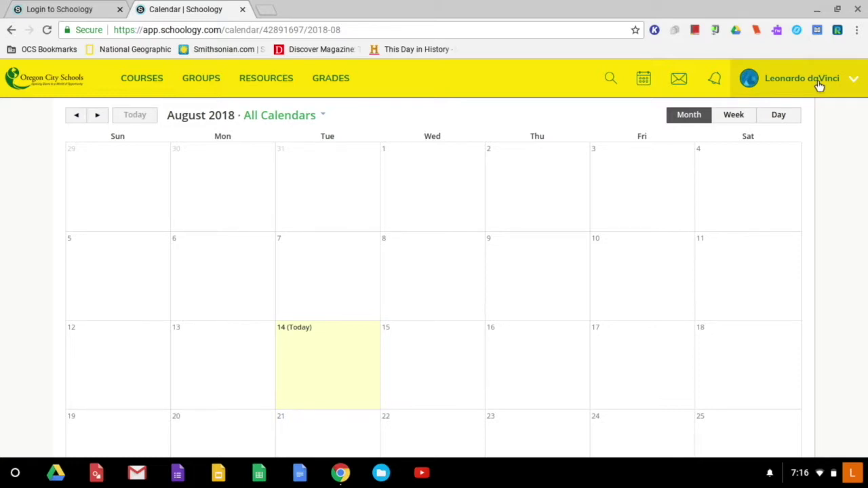
Step: Go from the account menu to your profile's Portfolios section
left_click(854, 81)
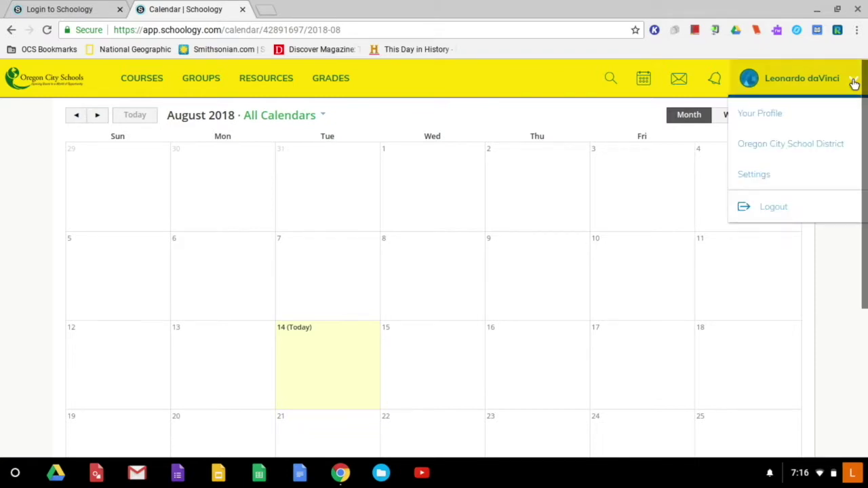
left_click(774, 115)
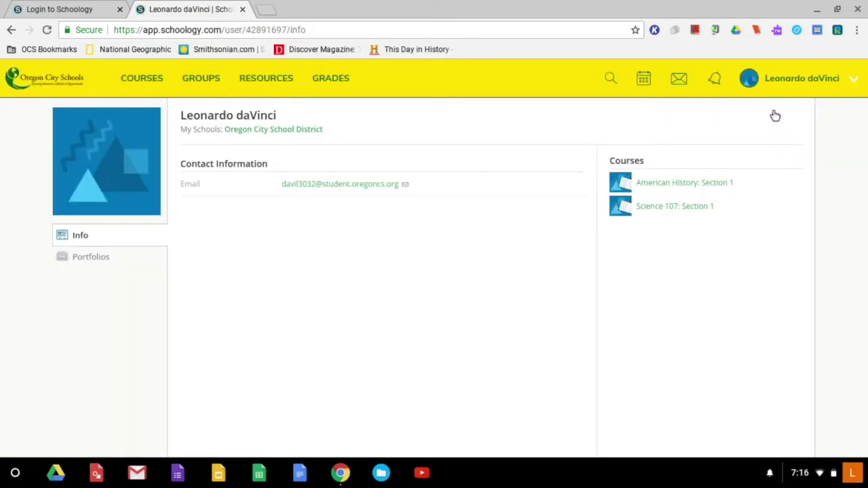
left_click(88, 261)
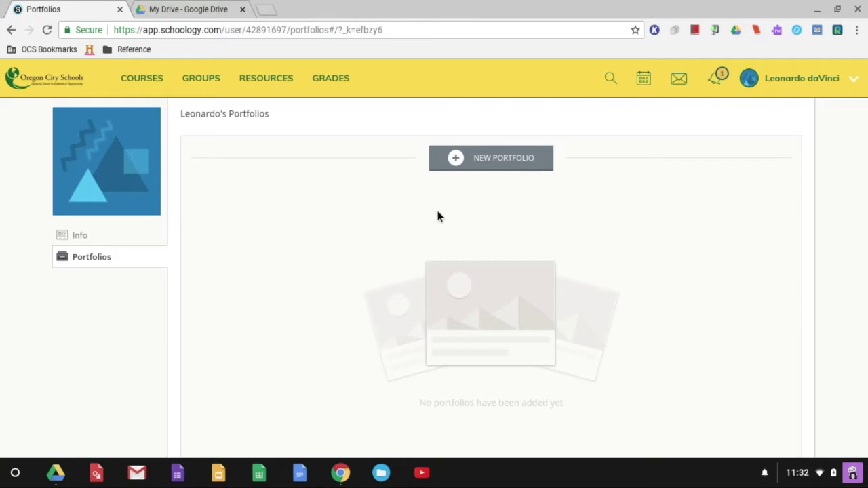
Step: Start a new portfolio and title it 'My Great Works of Art'
left_click(454, 159)
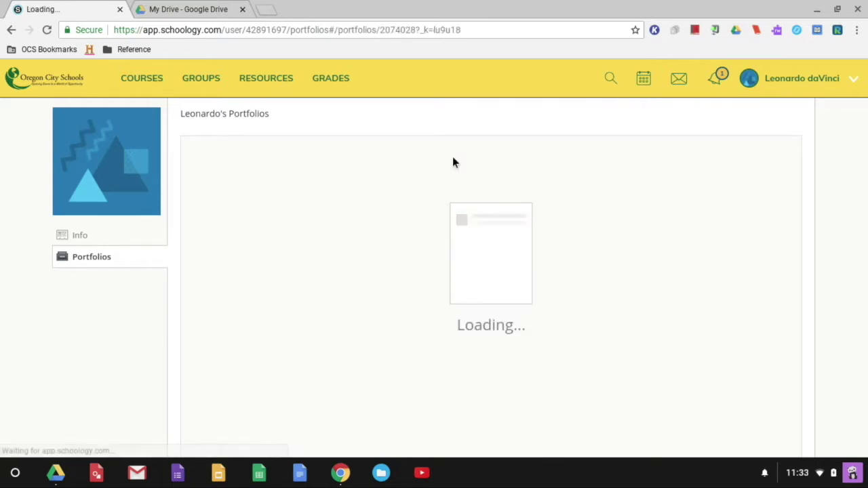
left_click(408, 159)
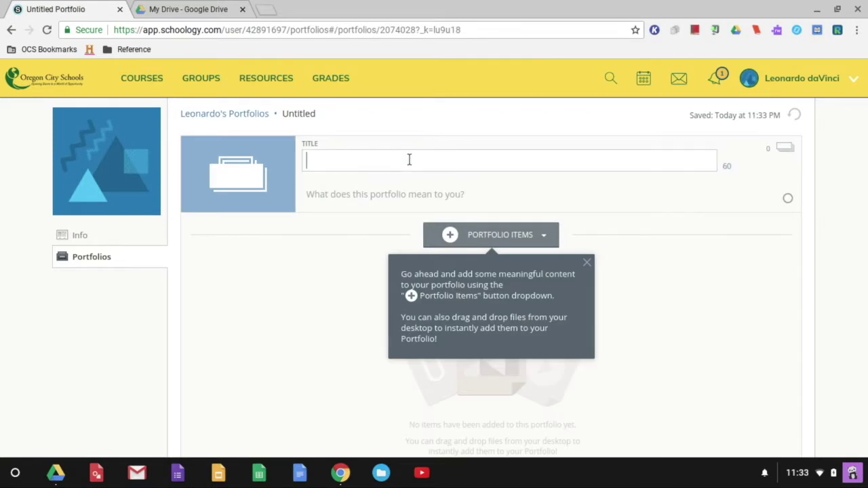
type("A")
key("BackSpace")
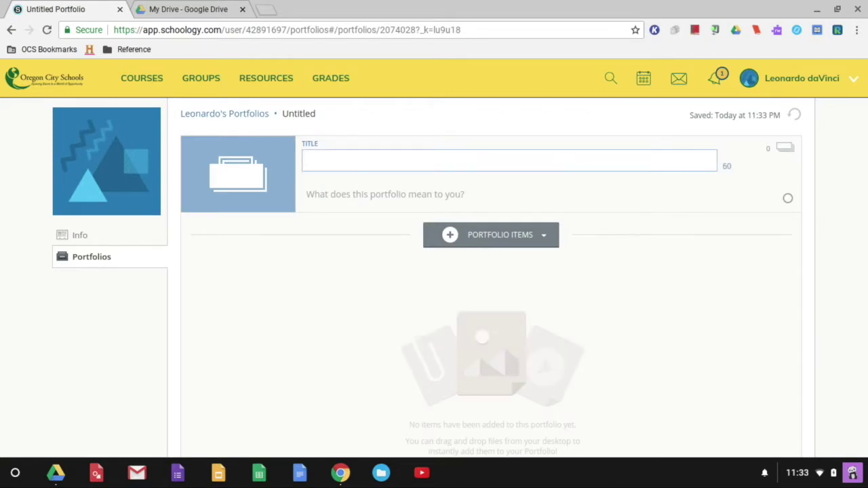
type("My Great Works of Art")
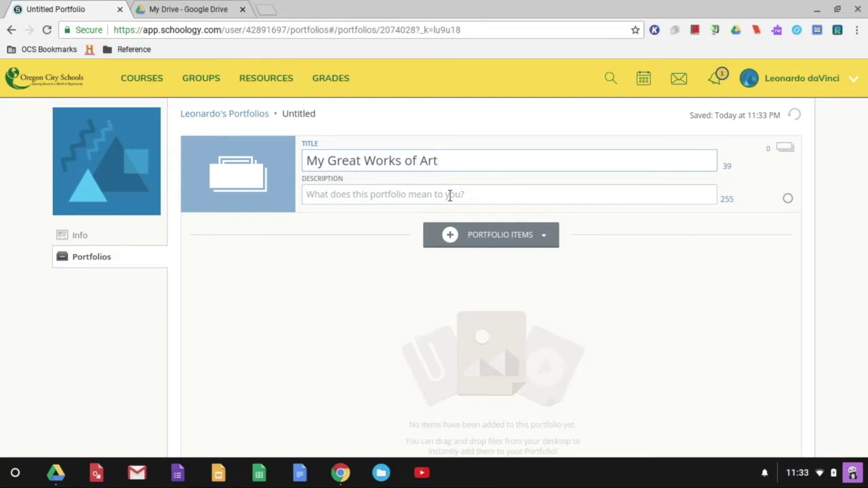
Step: Upload IMG_2033.jpg from My Drive as a File item in the portfolio
left_click(547, 238)
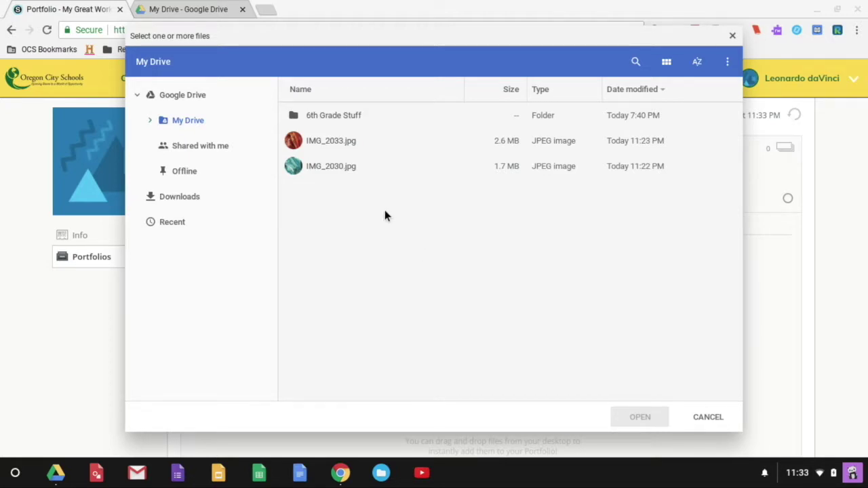
left_click(330, 140)
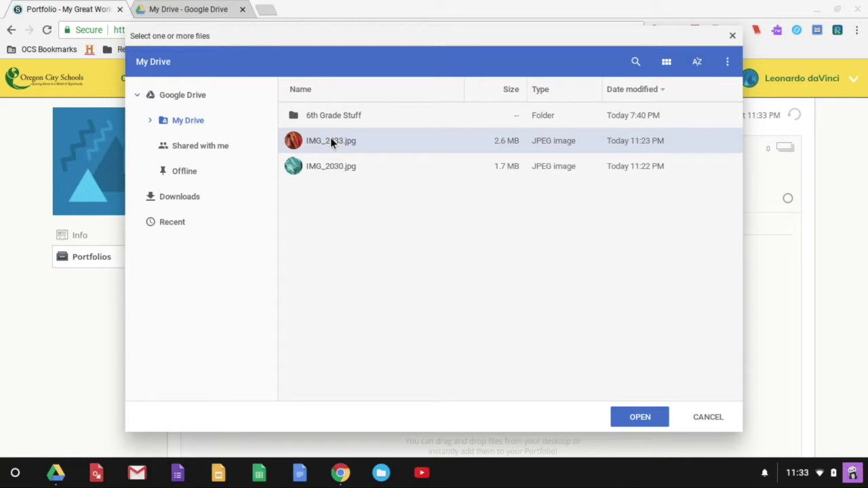
left_click(638, 417)
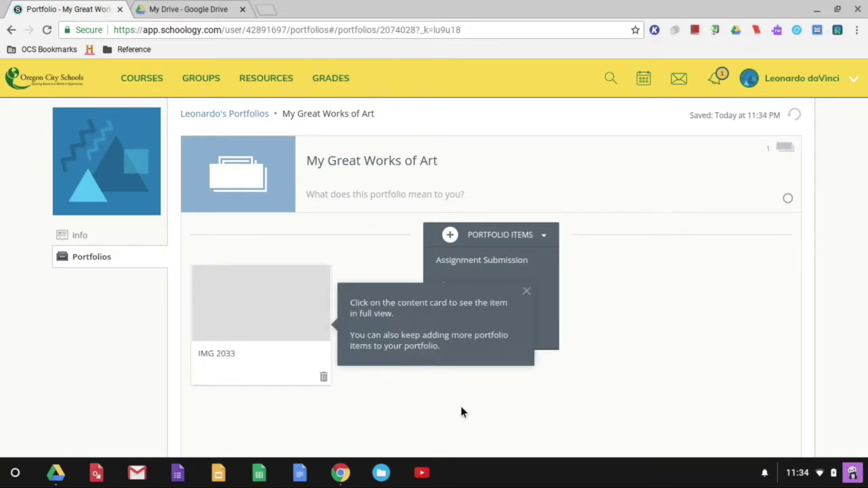
Step: Open the IMG 2033 item and retitle it 'Orange Acrylic Pouring Project'
left_click(267, 314)
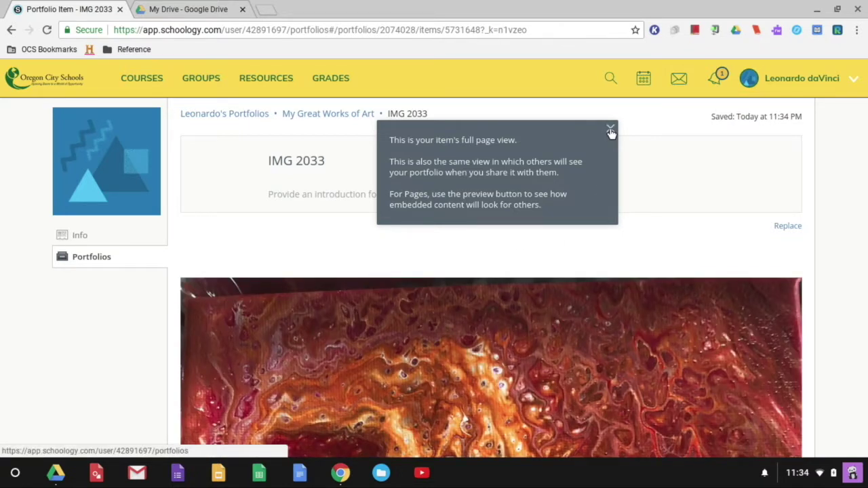
left_click(610, 131)
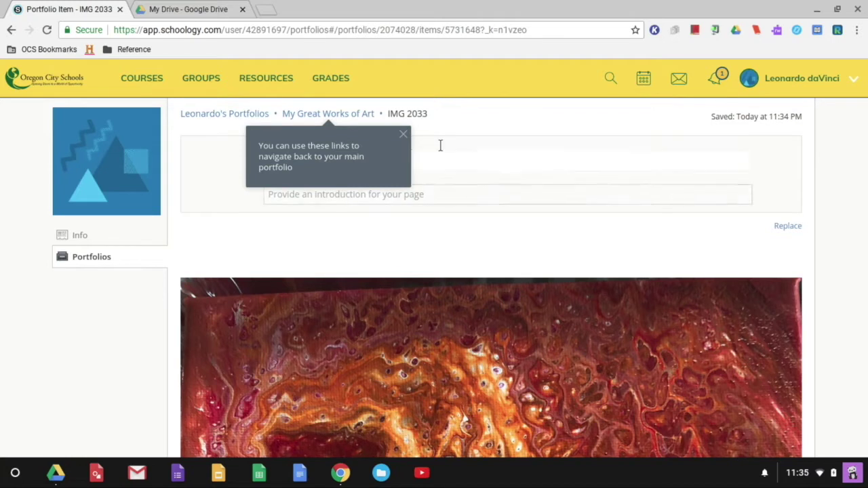
left_click(405, 134)
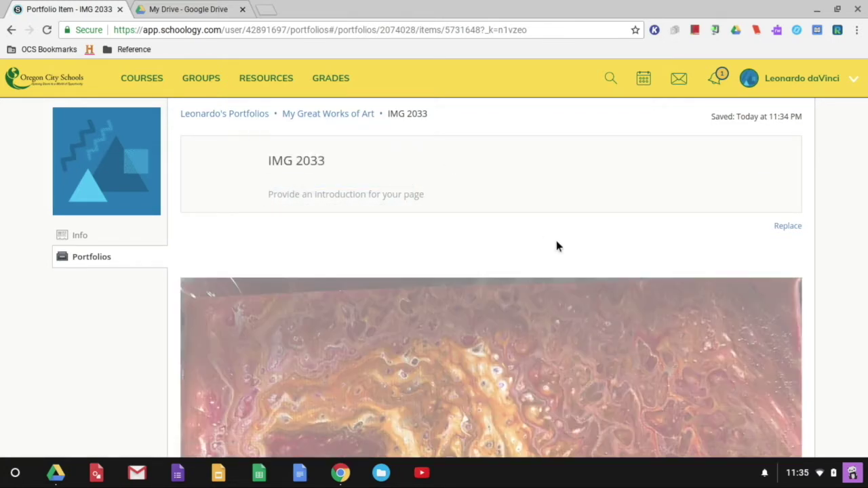
left_click(356, 191)
left_click(333, 163)
left_click_drag(334, 160, 258, 163)
type("O")
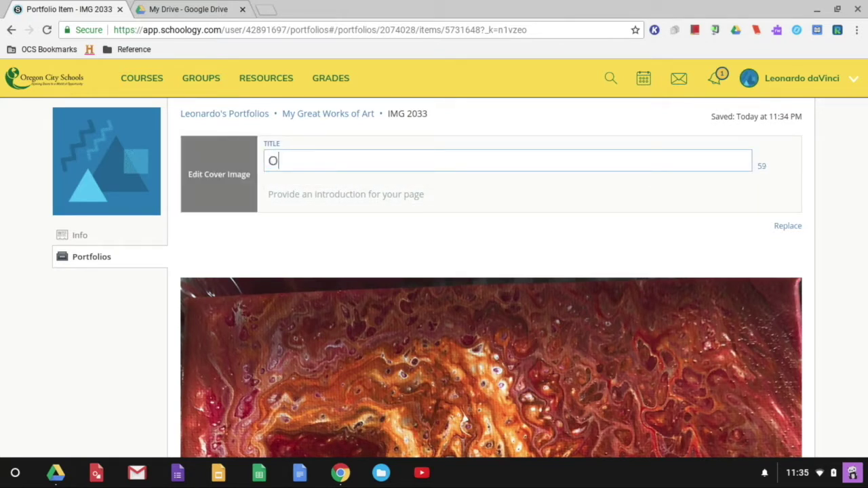
type("range Acrylic Pouri")
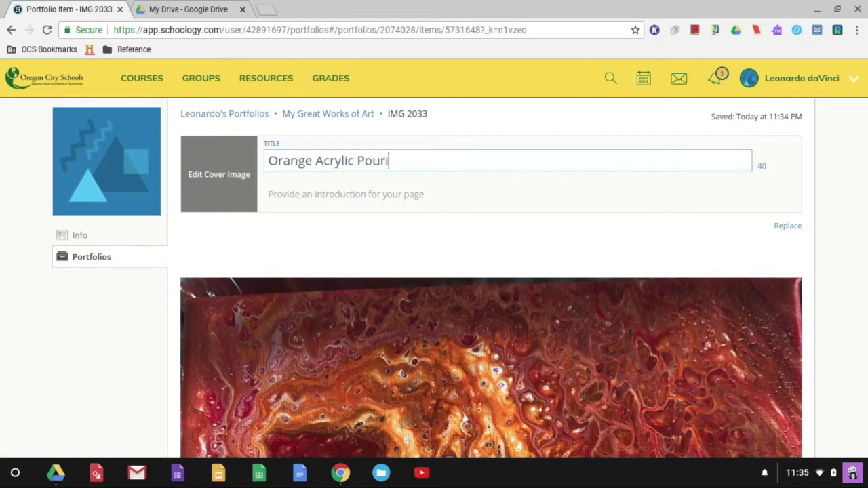
type("ng Project")
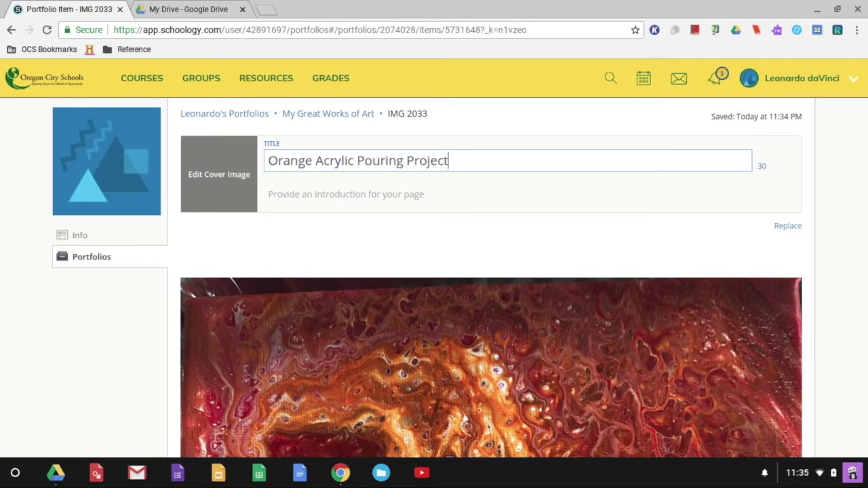
left_click(307, 194)
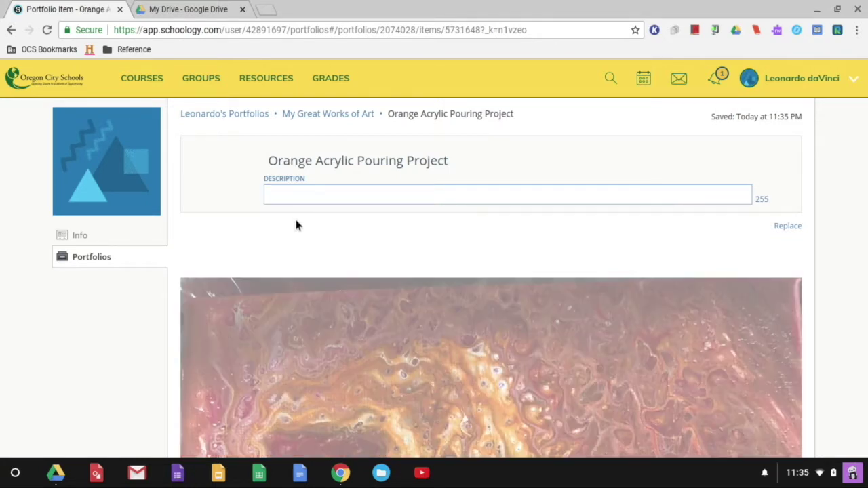
Step: Look over the painting, then return to the My Great Works of Art portfolio
scroll(833, 272, "down", 1)
scroll(833, 271, "down", 5)
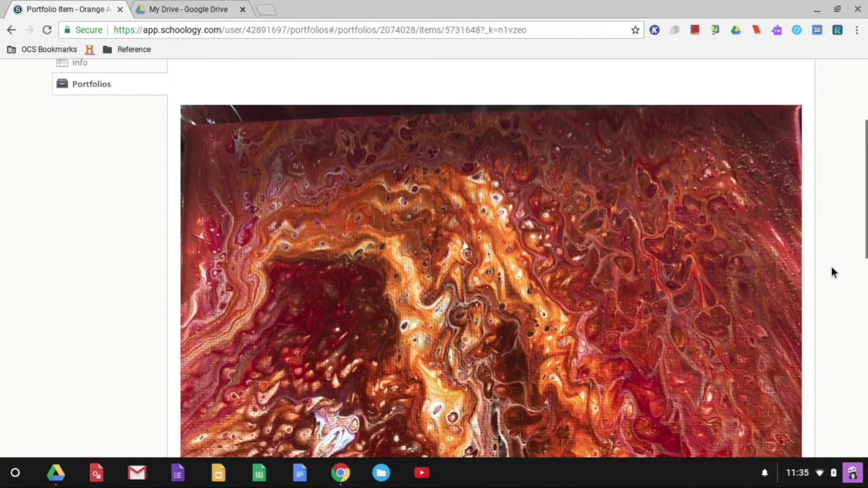
scroll(833, 271, "down", 5)
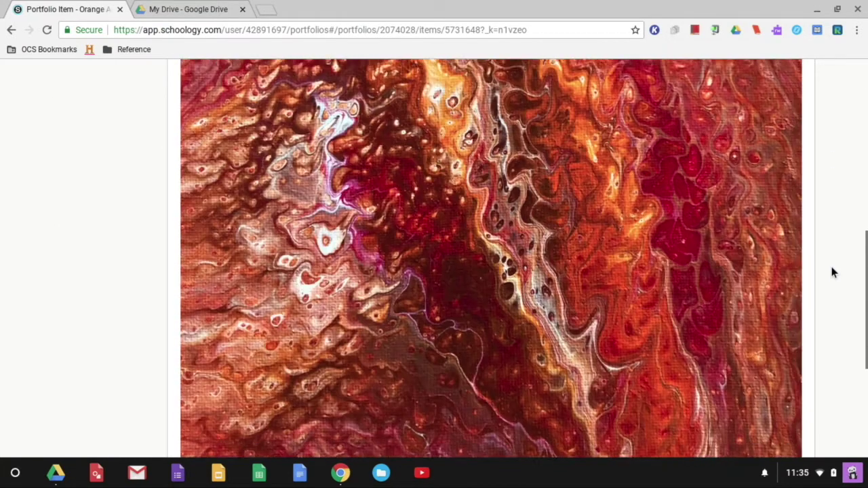
scroll(832, 272, "up", 2)
scroll(832, 271, "up", 6)
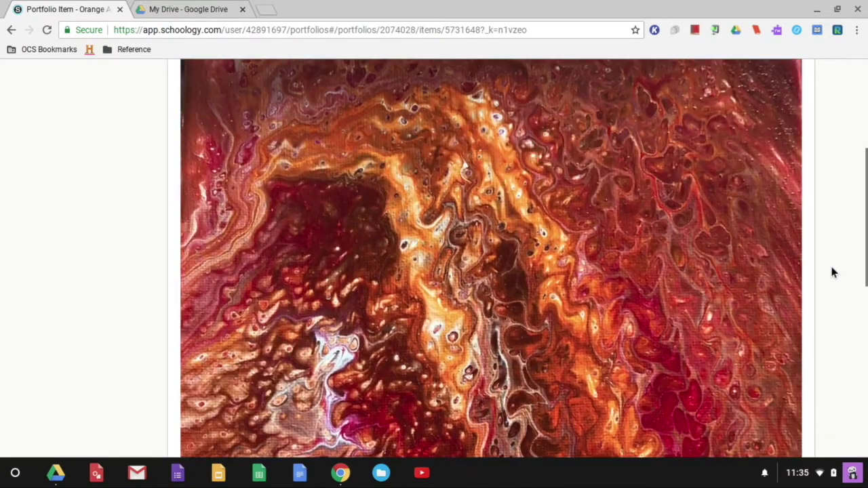
scroll(832, 272, "up", 2)
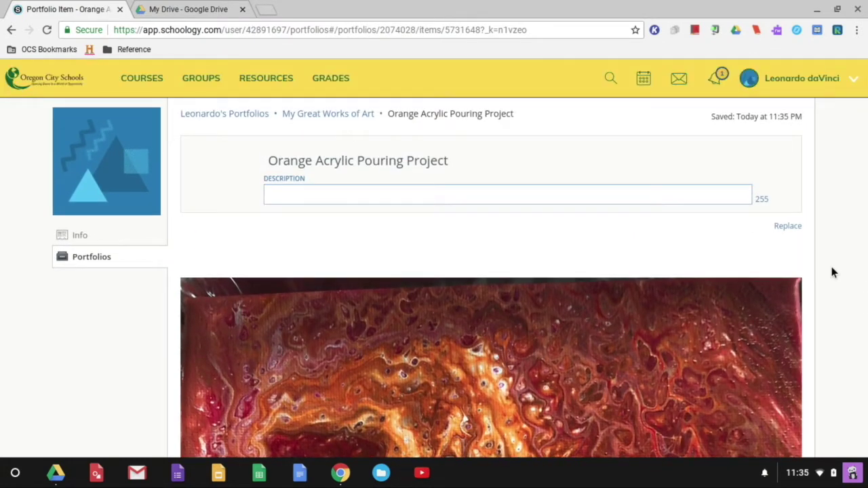
left_click(352, 116)
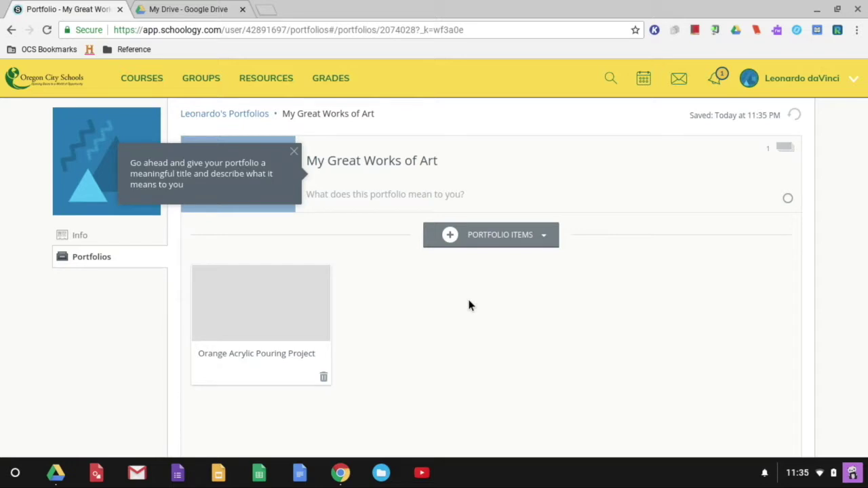
Step: Open the Pouring Acrylics Project assignment from the Art course
left_click(139, 89)
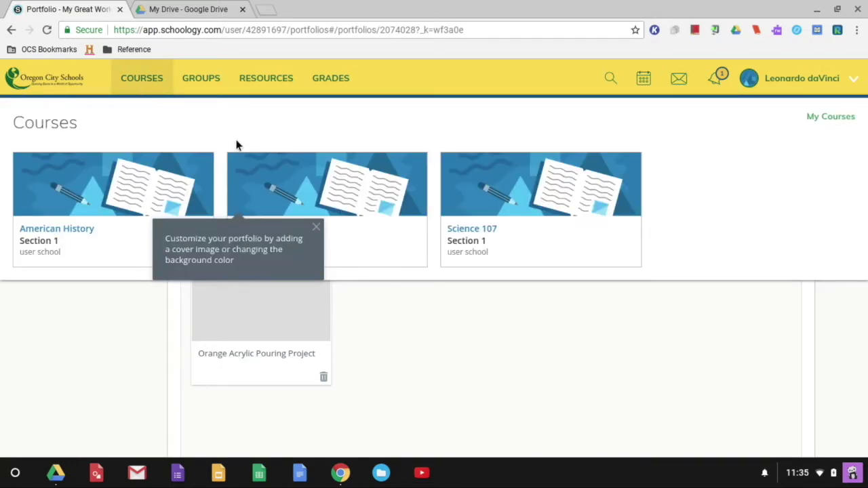
left_click(315, 228)
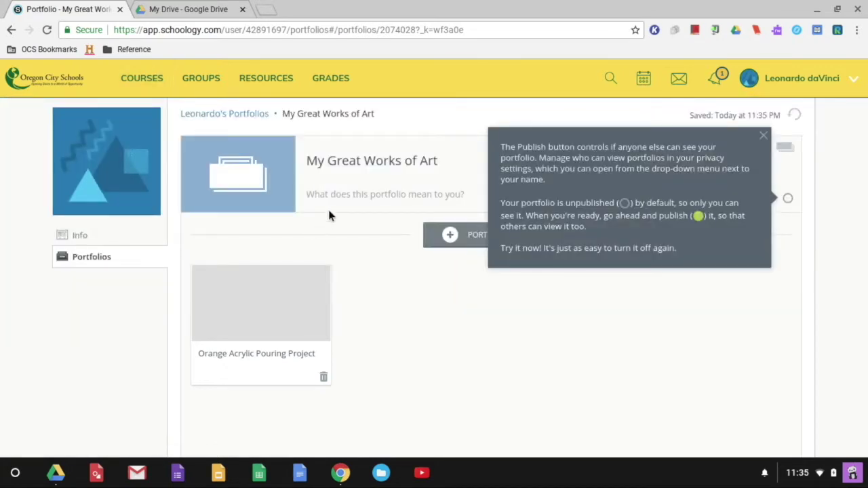
left_click(141, 77)
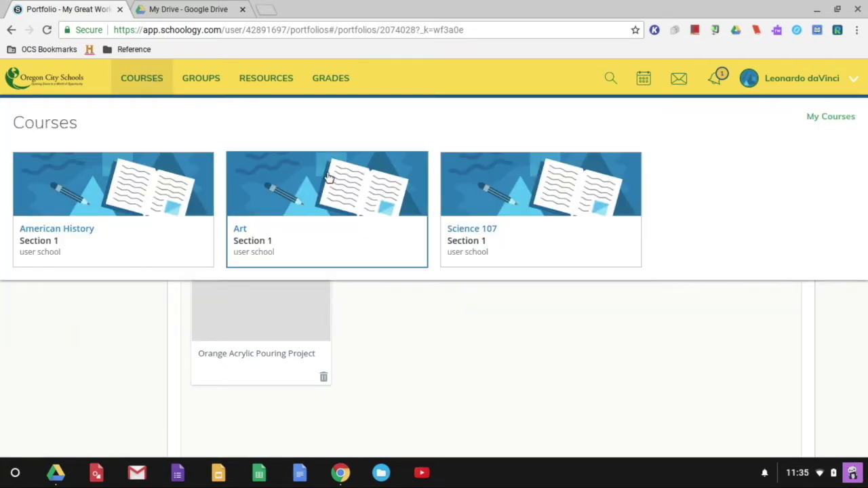
left_click(354, 209)
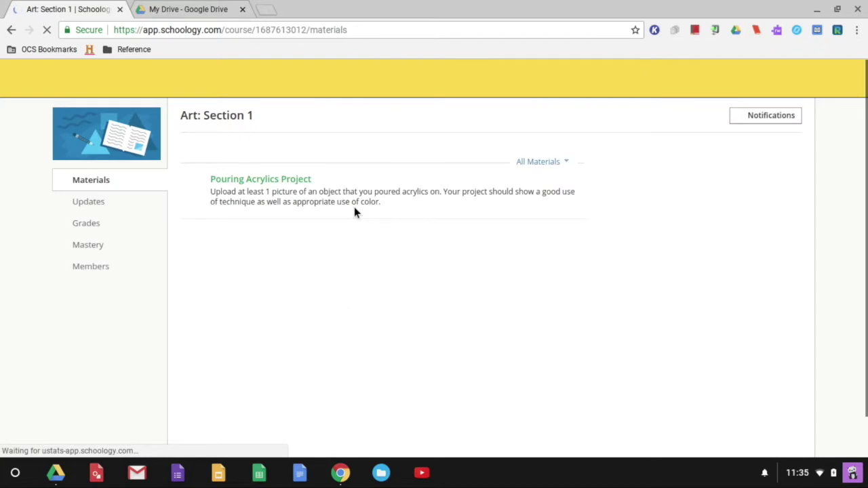
left_click(261, 179)
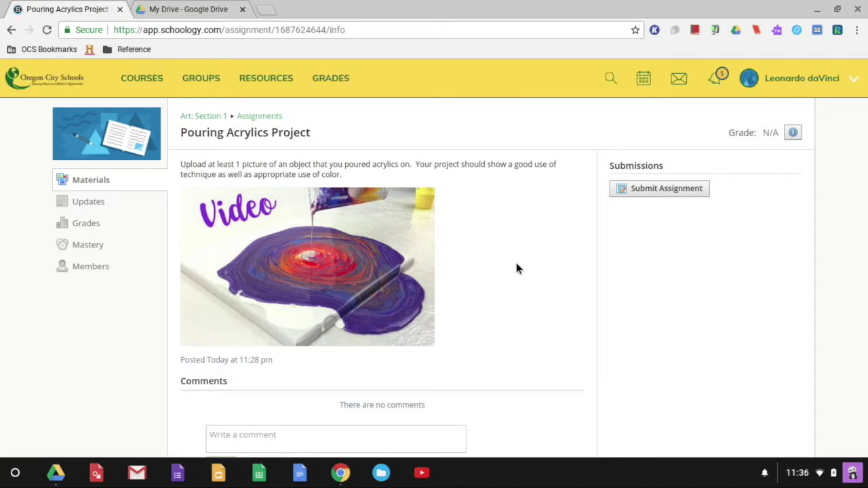
Step: Submit IMG_2030.jpg from Google Drive to the Pouring Acrylics Project
left_click(671, 195)
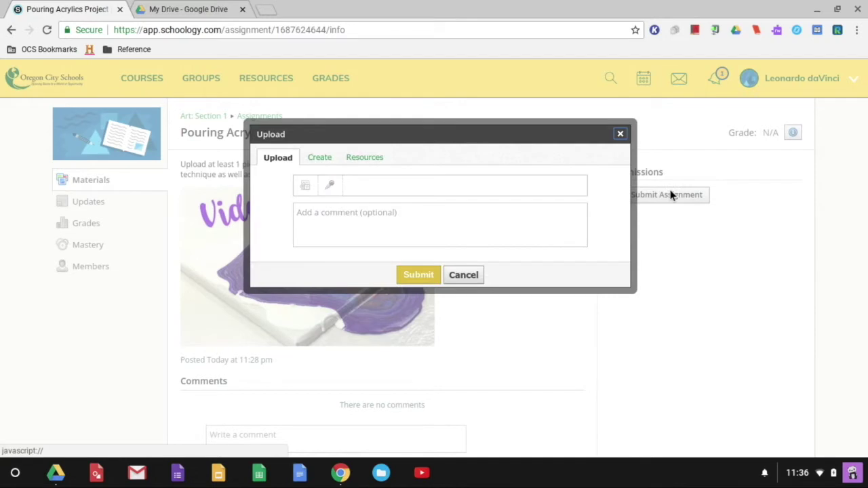
left_click(304, 188)
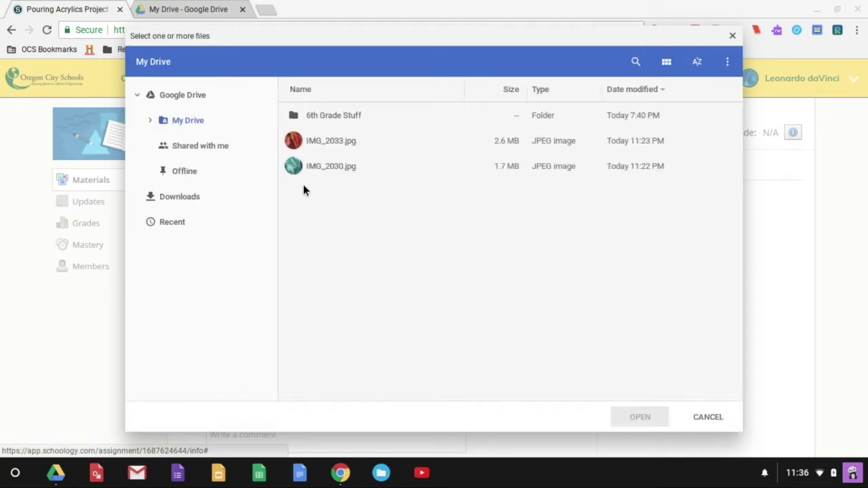
left_click(324, 169)
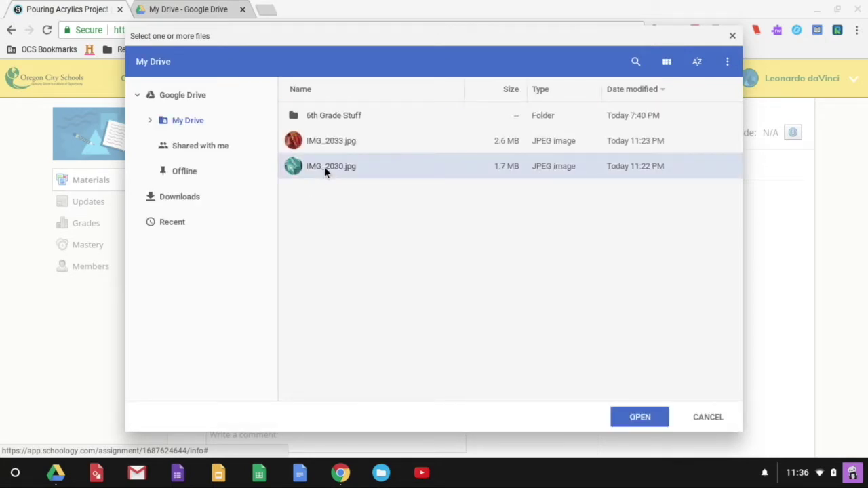
left_click(632, 416)
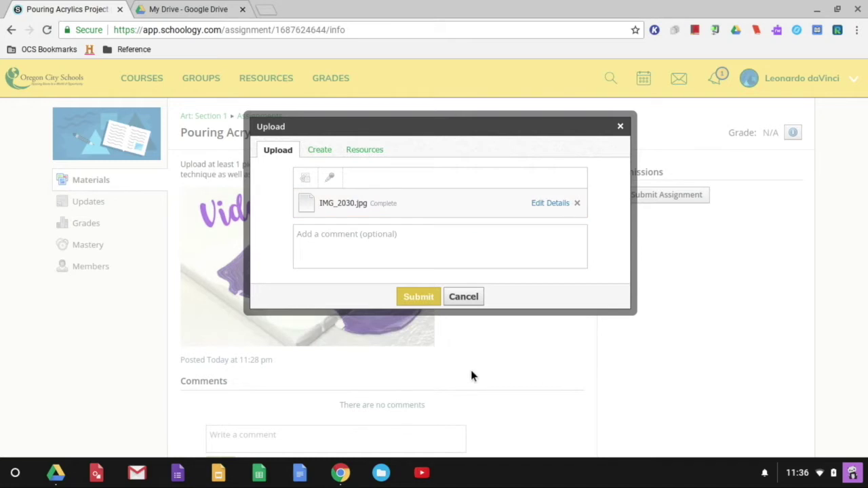
left_click(414, 296)
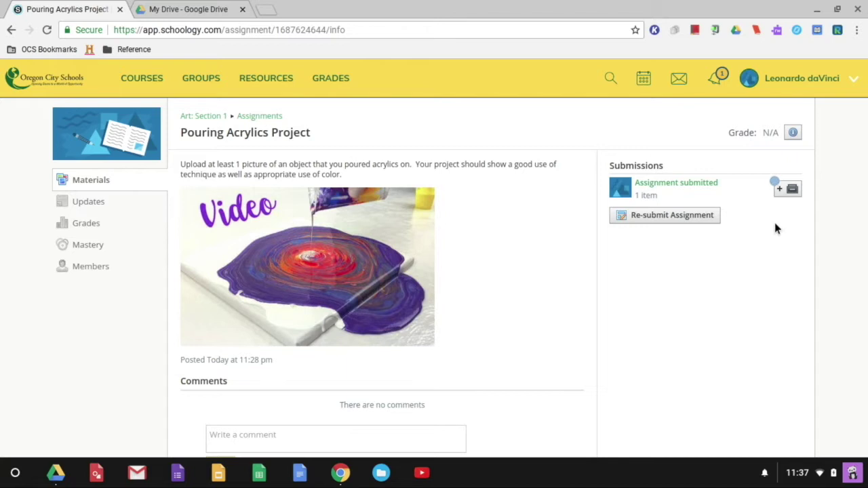
Step: Add the submission to My Great Works of Art, then return to your profile's portfolios
left_click(791, 191)
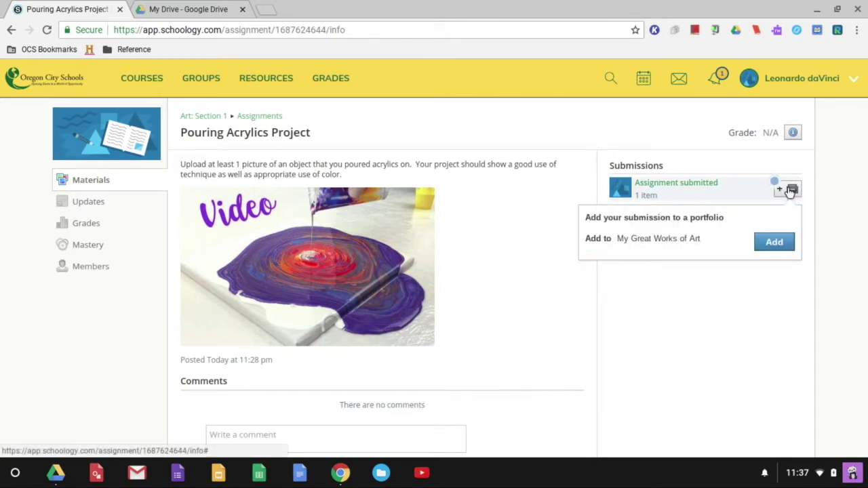
left_click(769, 247)
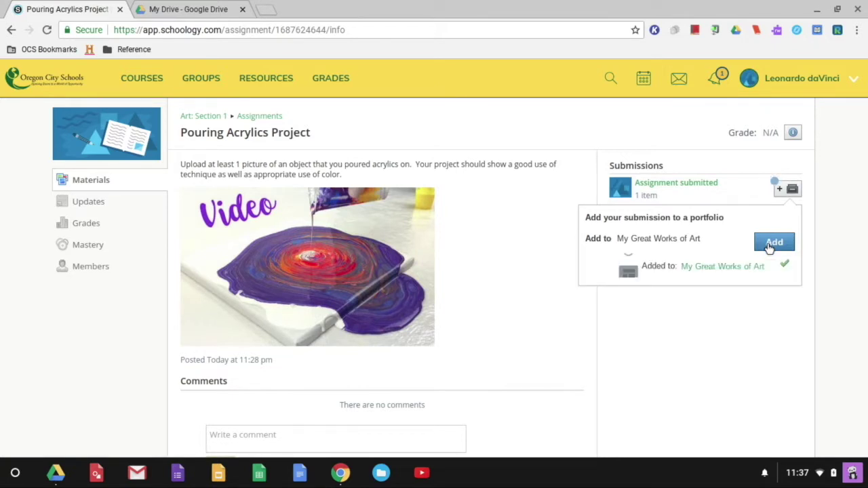
left_click(848, 83)
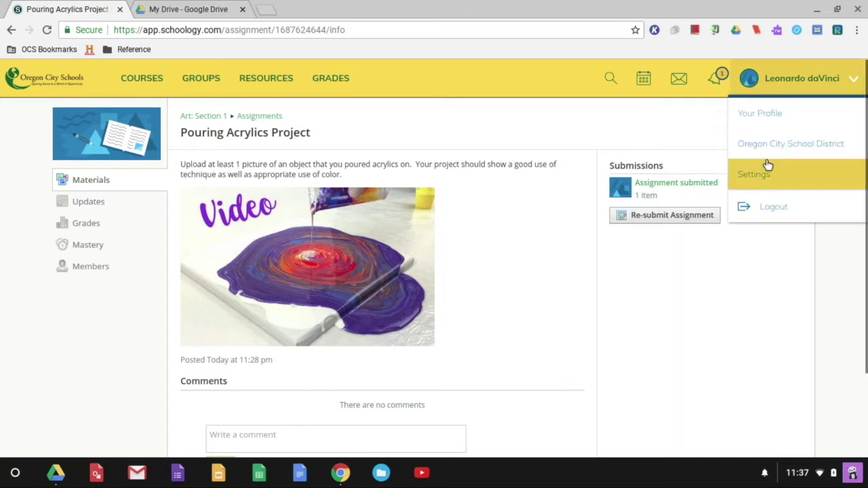
left_click(760, 113)
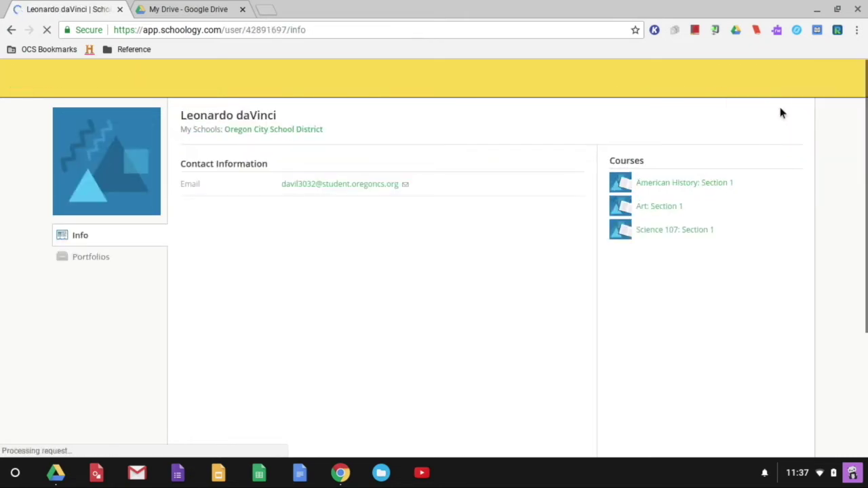
left_click(83, 257)
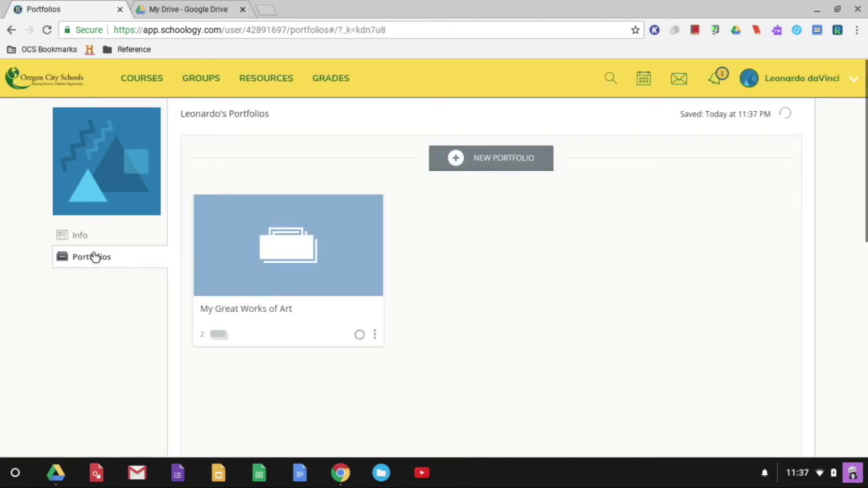
Step: Open My Great Works of Art and choose Assignment Submission under Portfolio Items
left_click(314, 251)
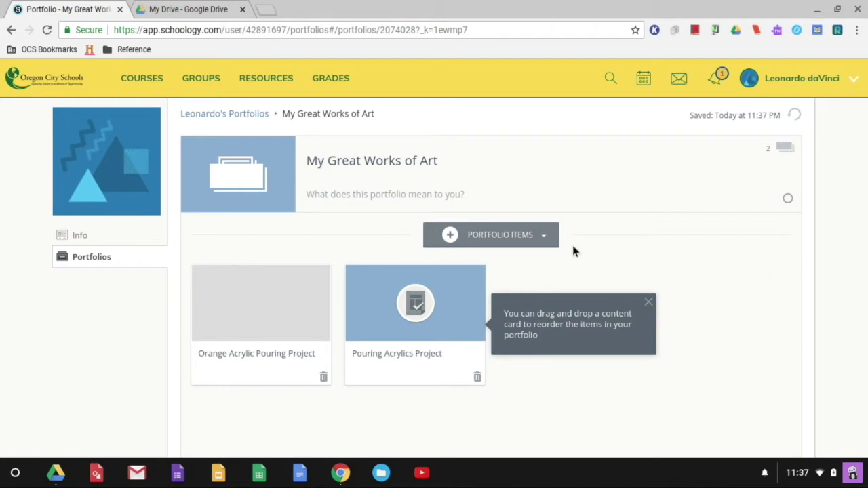
left_click(544, 237)
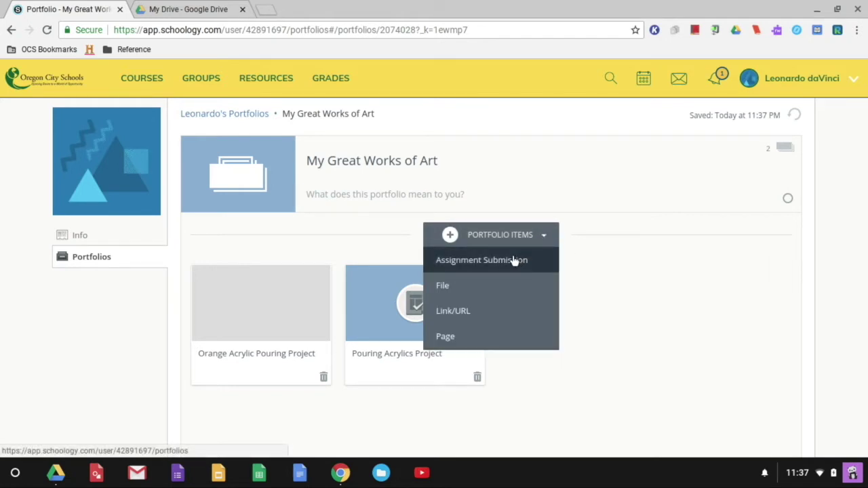
left_click(513, 261)
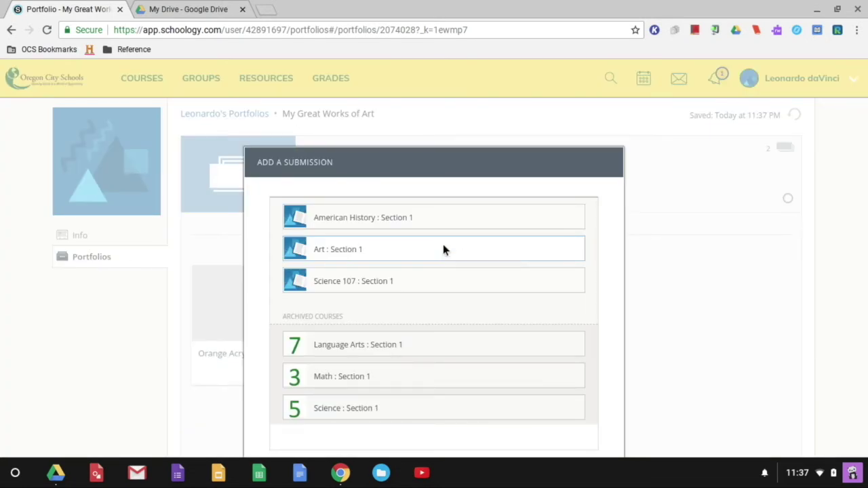
Step: Add the Pouring Acrylics Project submission from Art : Section 1 to the portfolio
left_click(425, 248)
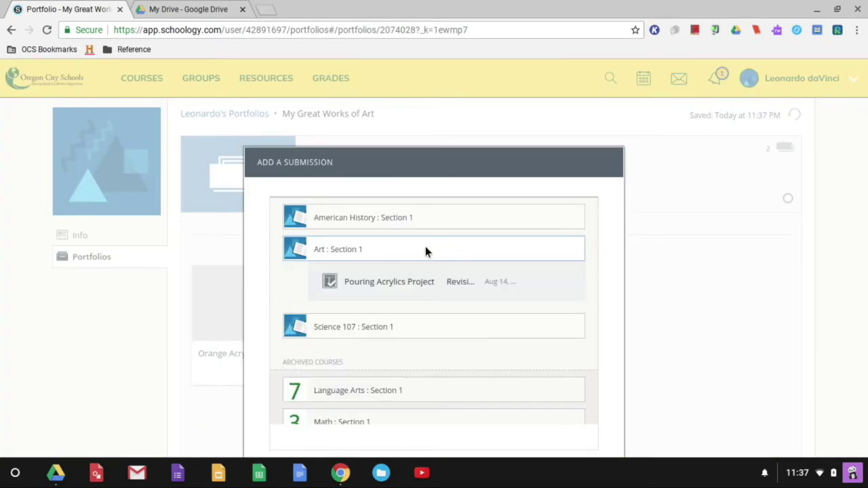
left_click(383, 284)
scroll(383, 284, "down", 3)
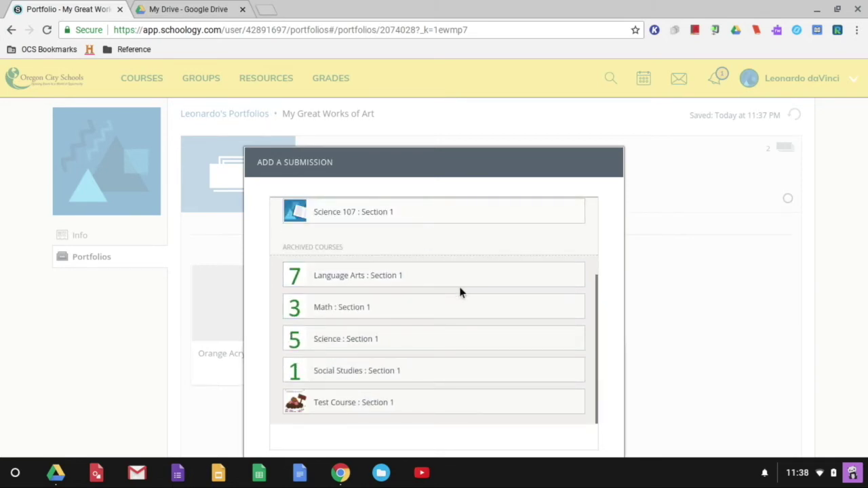
scroll(459, 291, "up", 3)
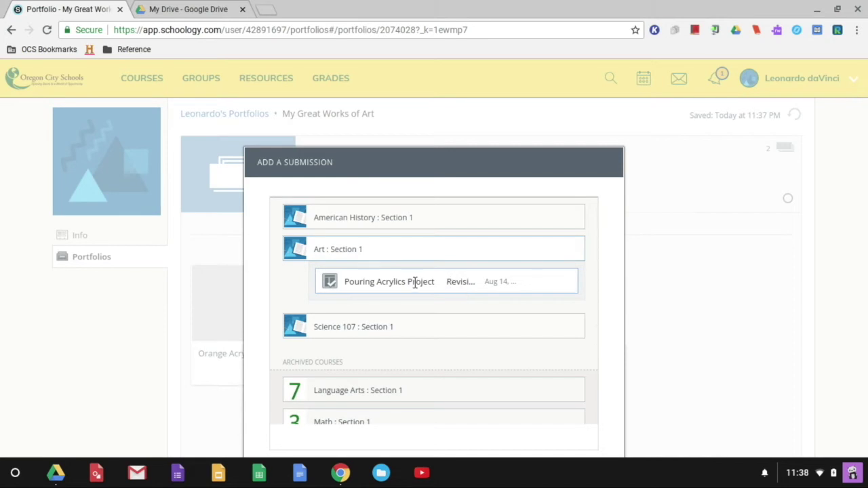
left_click(394, 284)
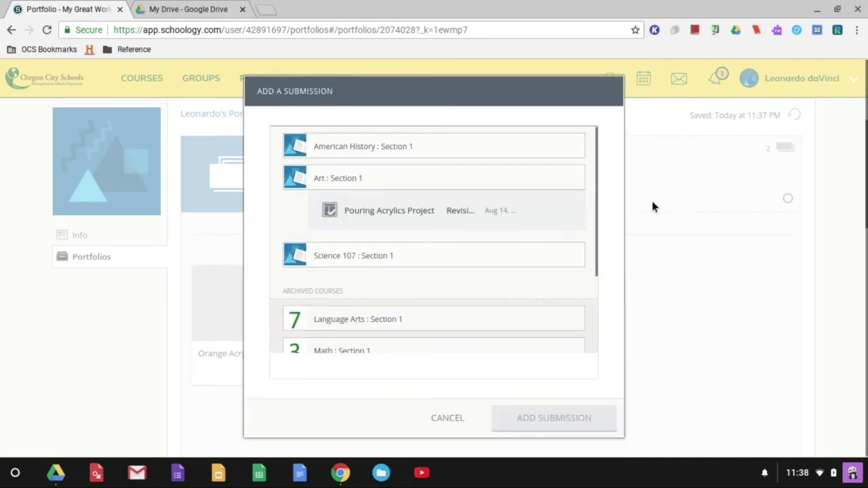
left_click(543, 421)
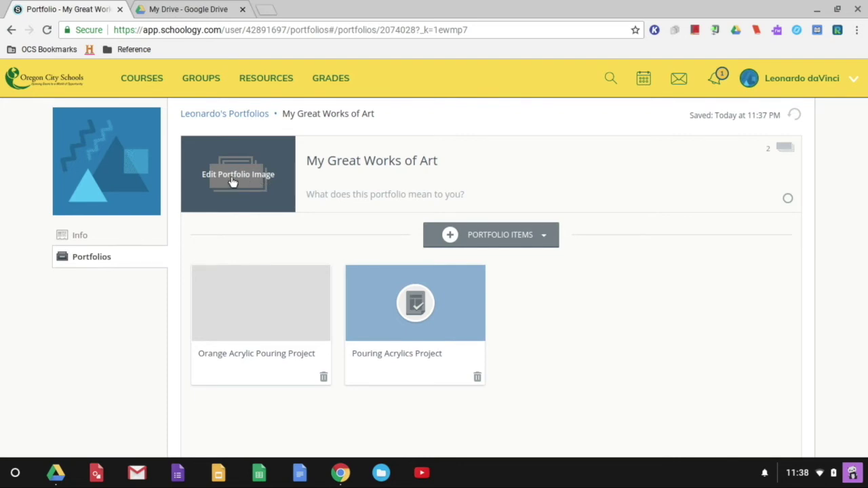
Step: Open Edit Portfolio Image for the My Great Works of Art thumbnail
left_click(232, 181)
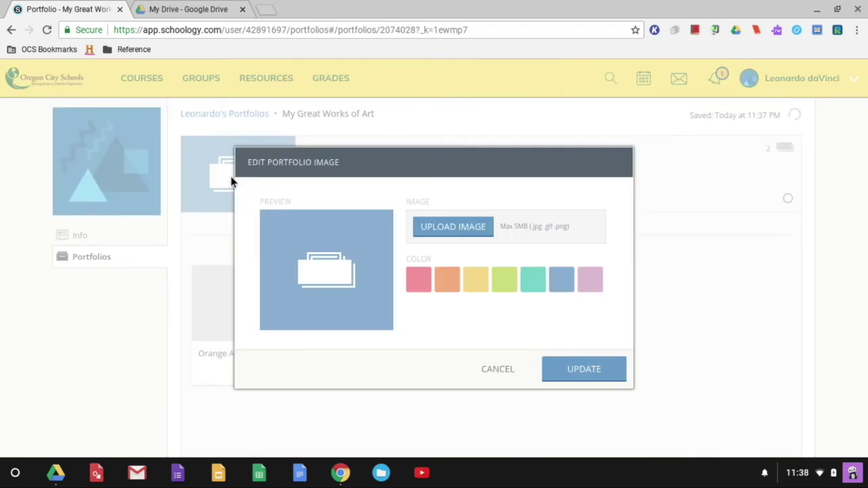